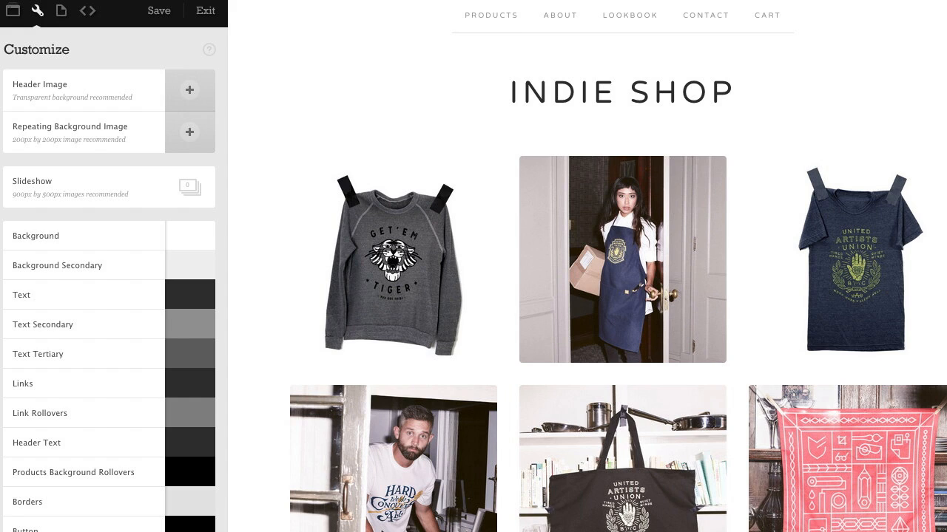
# - Browse the available themes and apply the Luna theme by Singlenaut to the shop
pyautogui.click(12, 11)
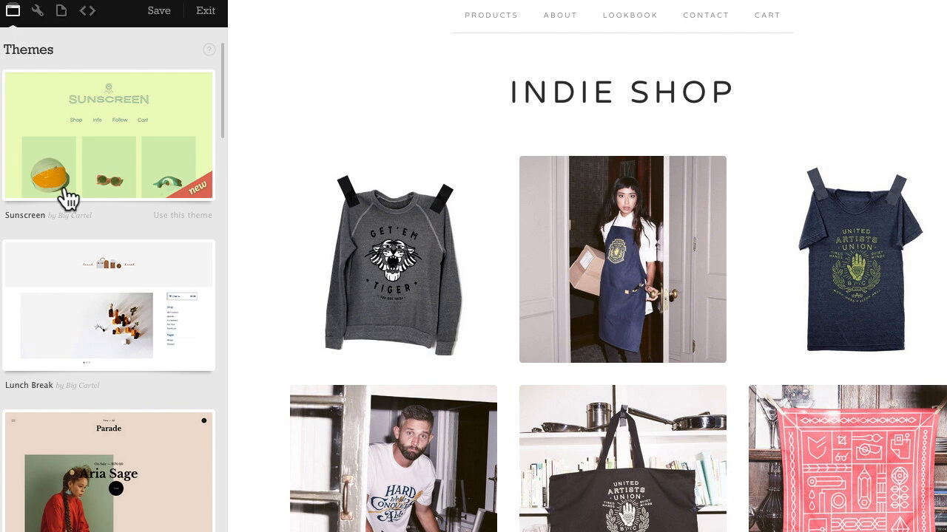
pyautogui.scroll(-15, 66, 198)
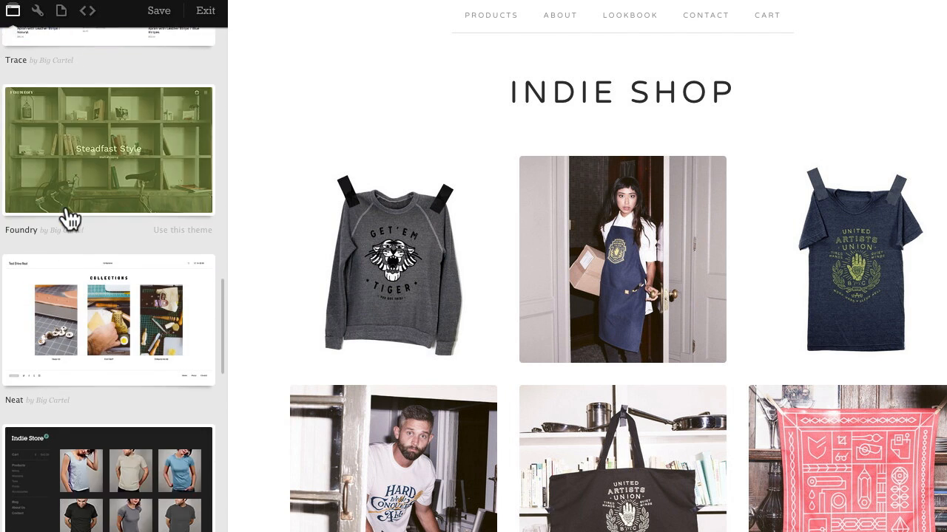
pyautogui.scroll(-5, 70, 218)
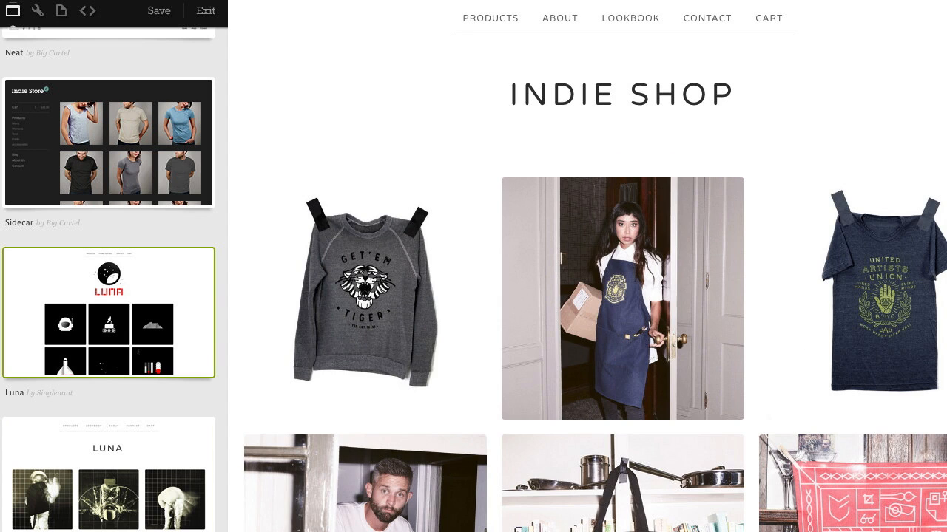
# - Set the theme's announcement text to "Free shipping on all orders, because we love you!"
pyautogui.click(35, 11)
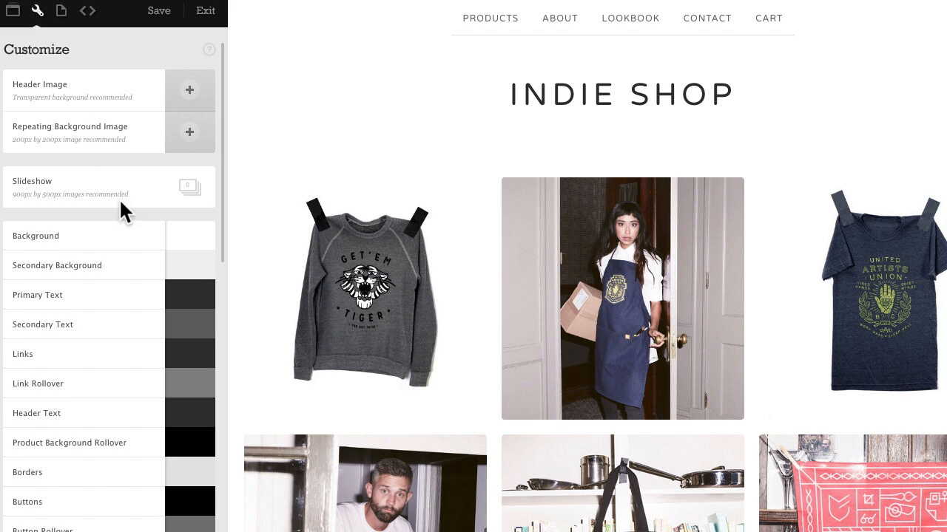
pyautogui.scroll(-6, 193, 278)
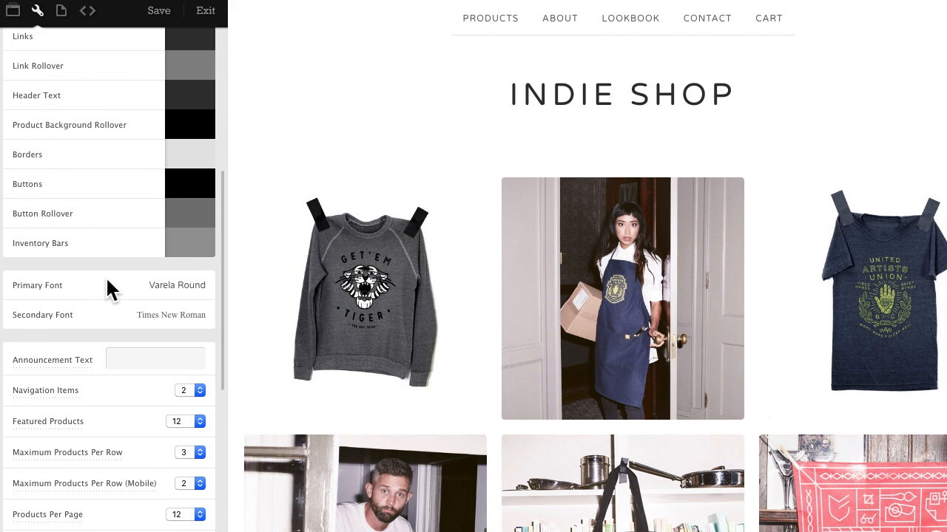
pyautogui.click(125, 360)
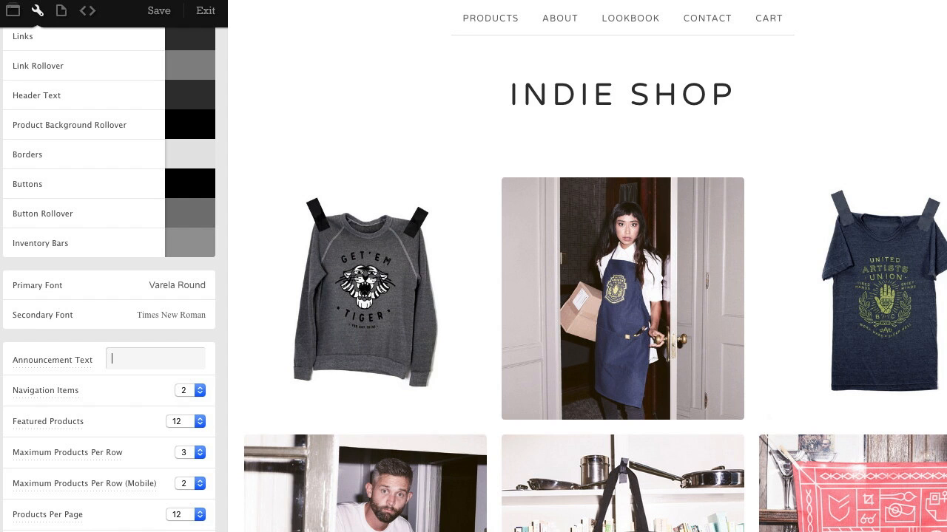
pyautogui.press('super+v')
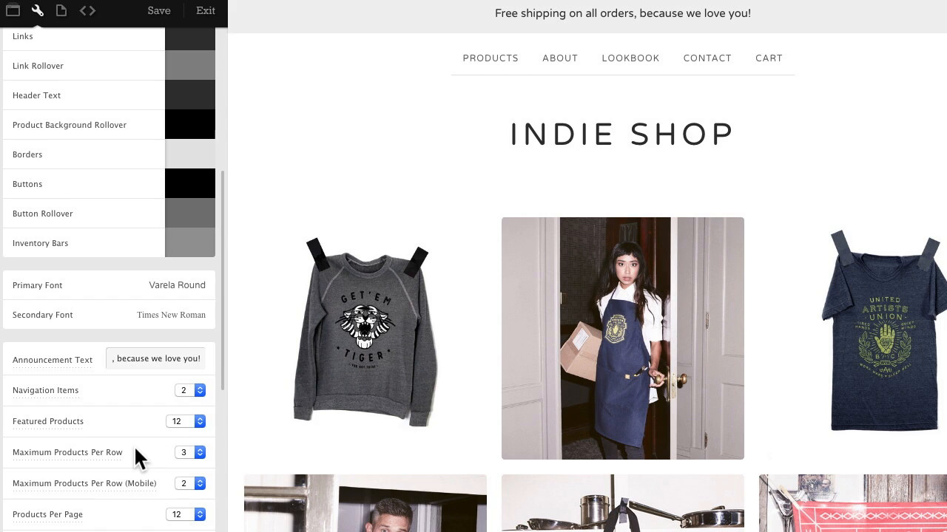
# - Set the maximum products per row to 2, and to 1 on mobile
pyautogui.click(197, 452)
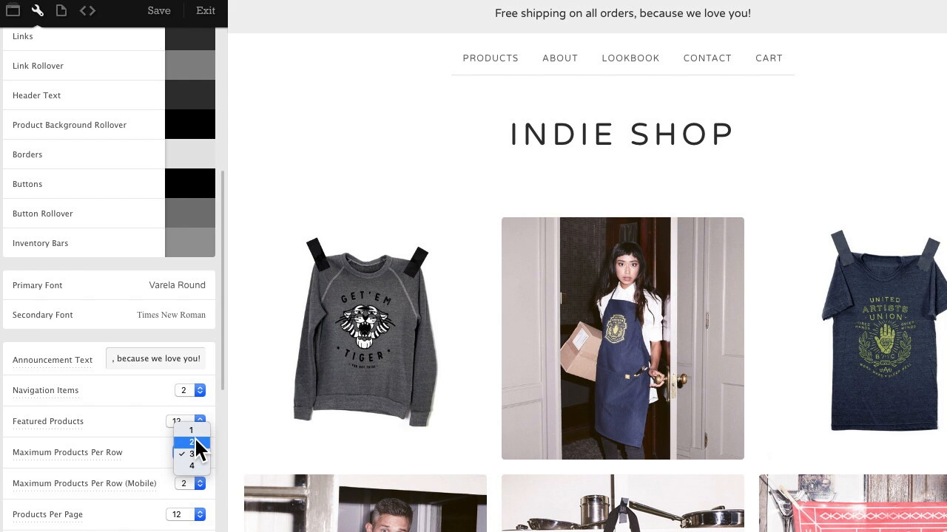
pyautogui.click(195, 441)
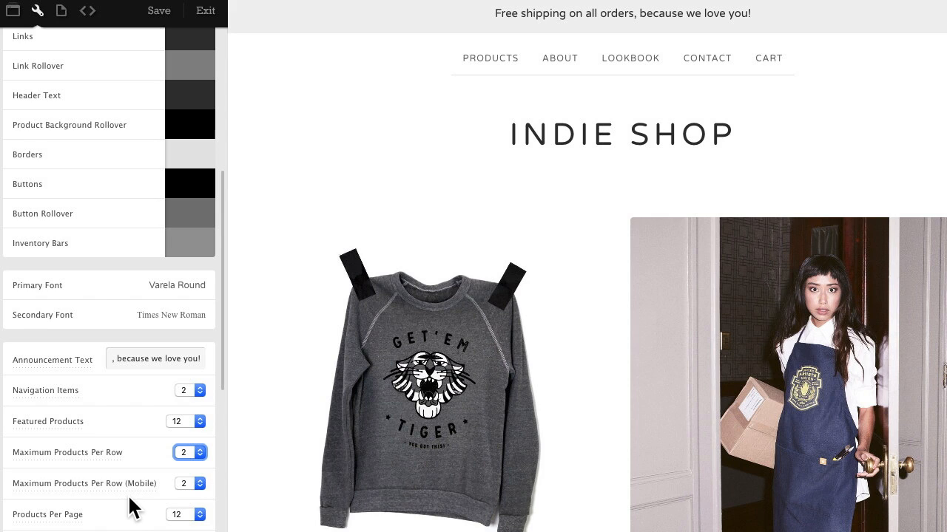
pyautogui.click(198, 484)
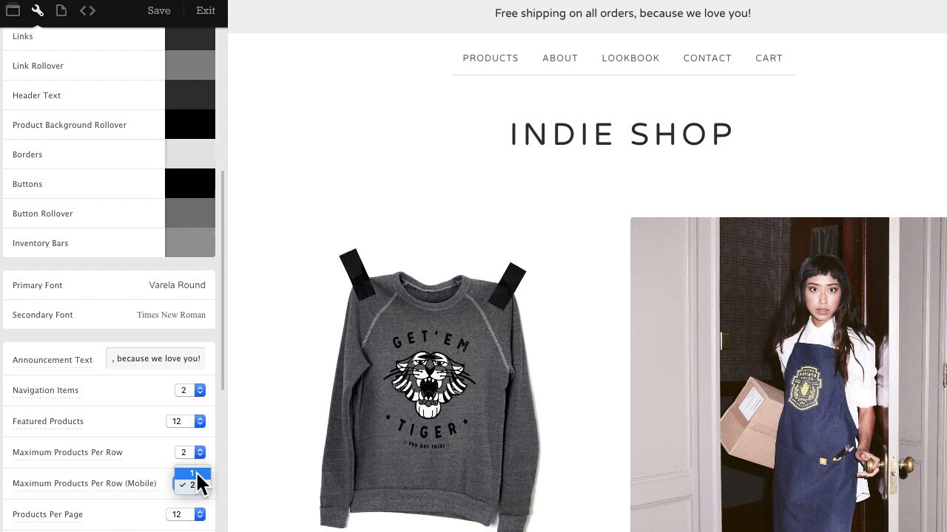
pyautogui.click(196, 473)
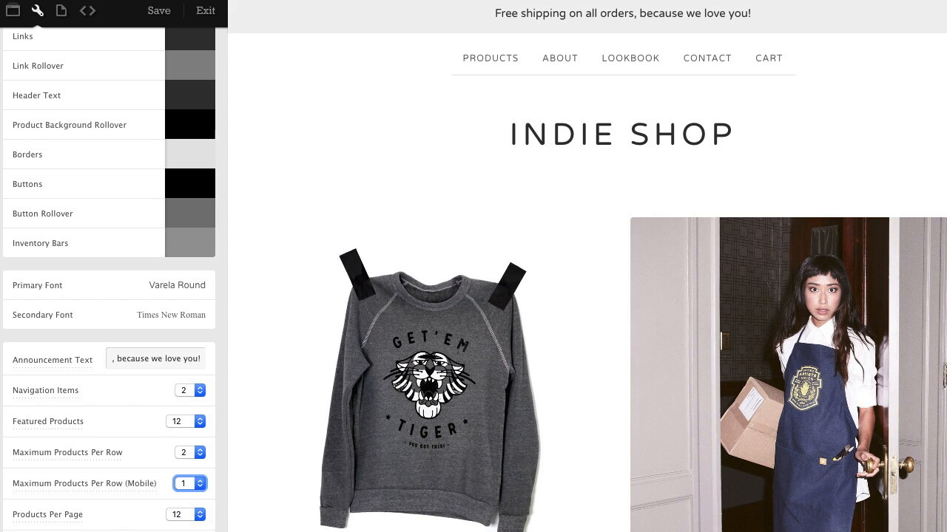
# - Set the product list info to display under the image and check the product names and prices in the preview
pyautogui.scroll(-6, 128, 432)
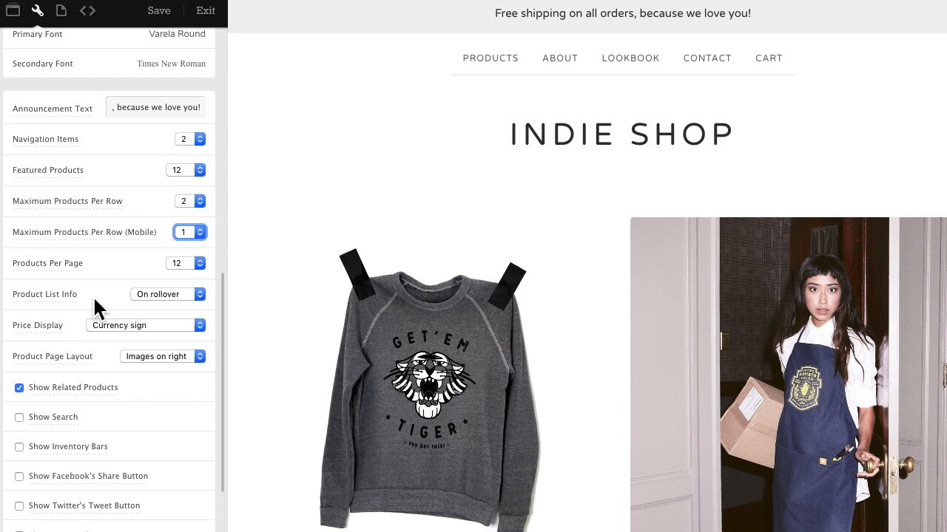
pyautogui.moveTo(426, 345)
pyautogui.click(199, 292)
pyautogui.click(183, 311)
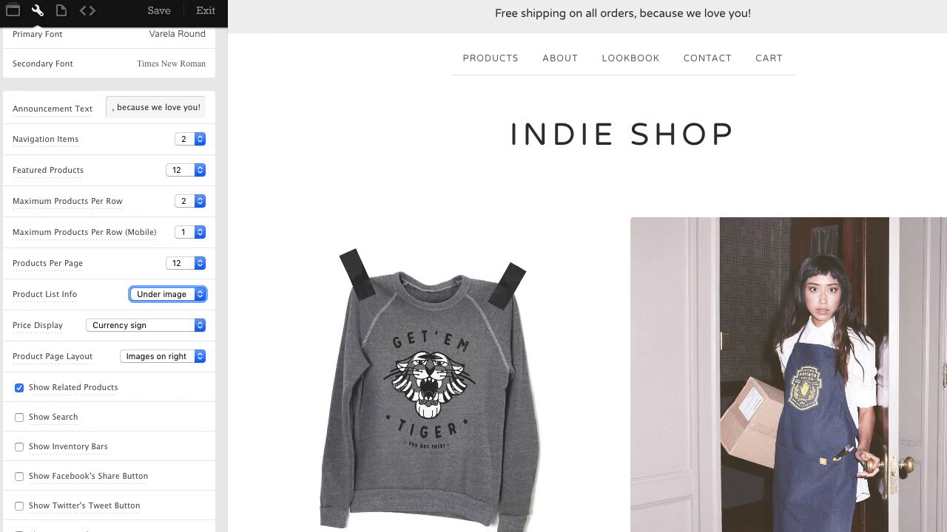
pyautogui.scroll(-5, 469, 344)
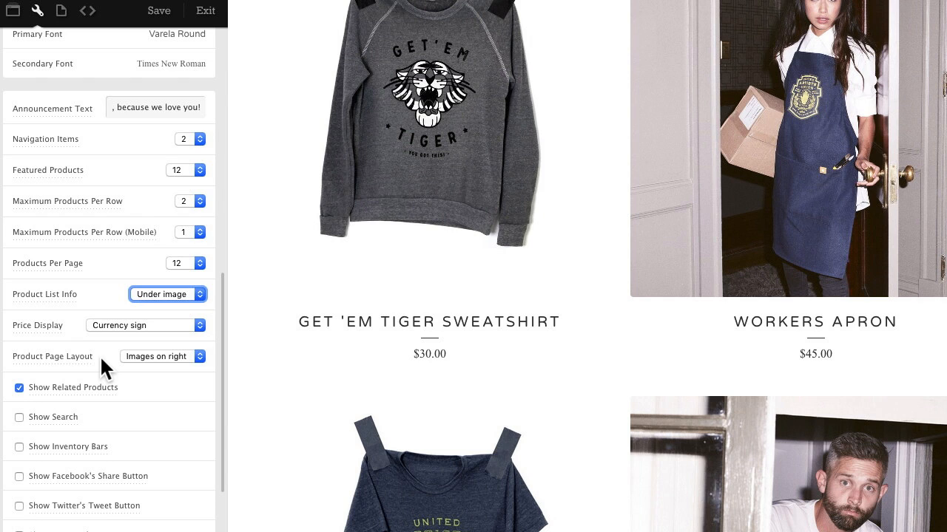
pyautogui.click(365, 168)
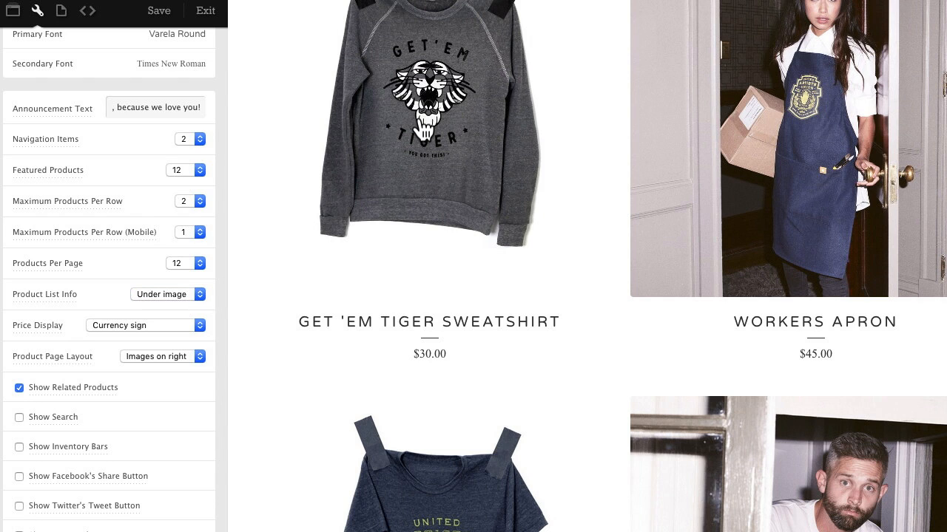
pyautogui.scroll(3, 424, 126)
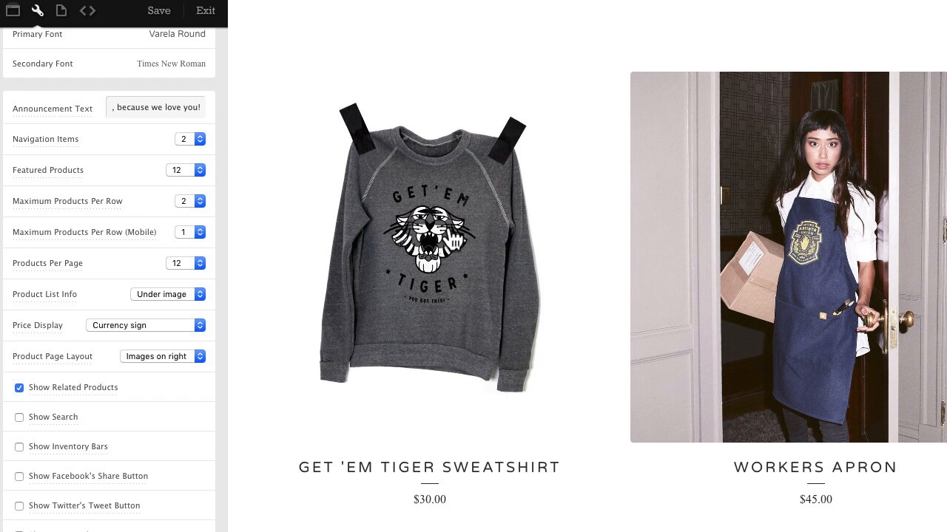
# - Preview the Get 'Em Tiger Sweatshirt product page and set the product page layout to Images on left
pyautogui.click(451, 238)
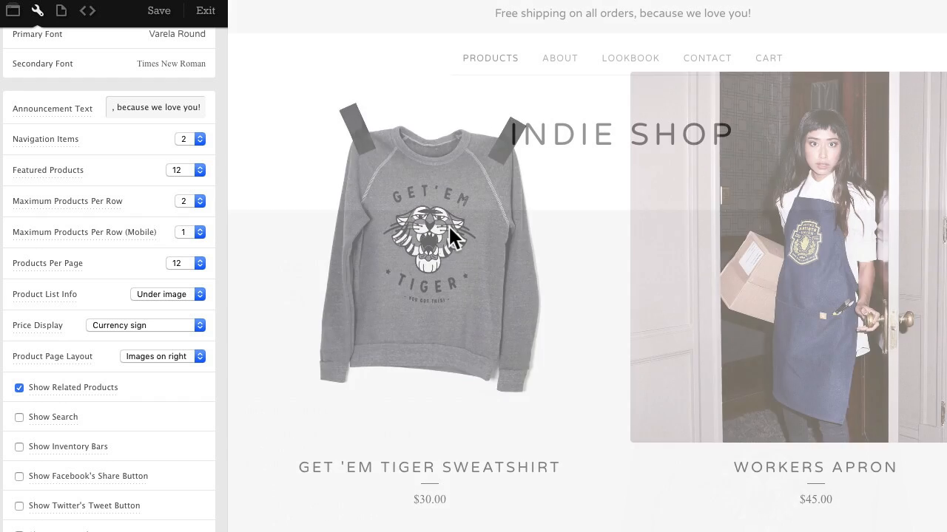
pyautogui.scroll(-1, 527, 295)
pyautogui.scroll(-3, 529, 298)
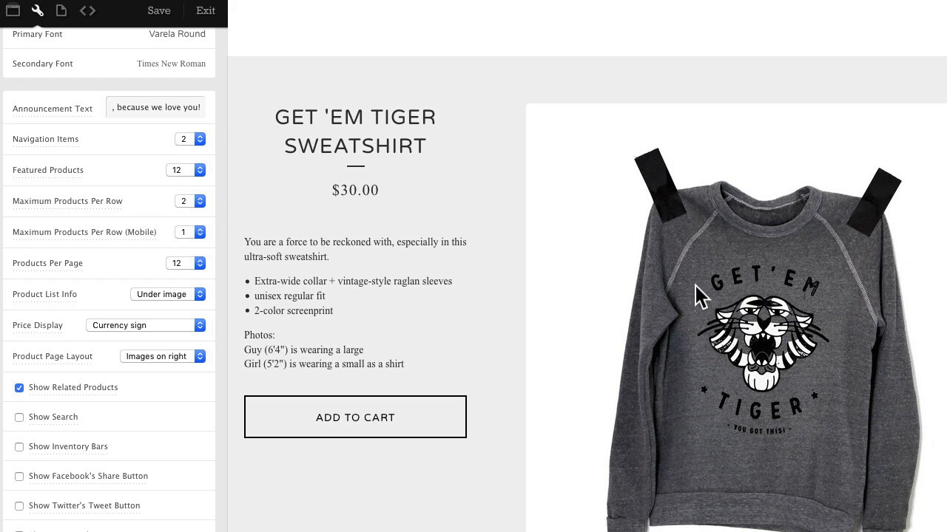
pyautogui.click(200, 355)
pyautogui.click(197, 347)
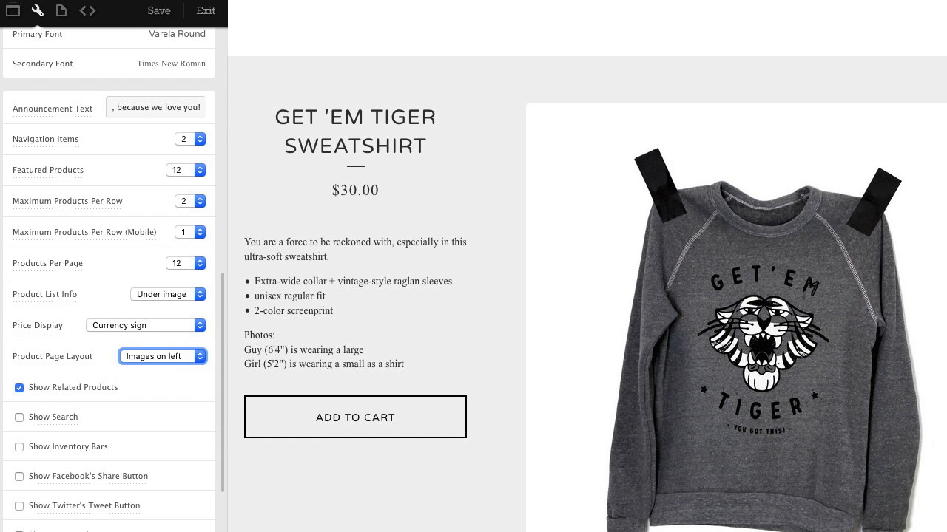
pyautogui.scroll(-5, 561, 293)
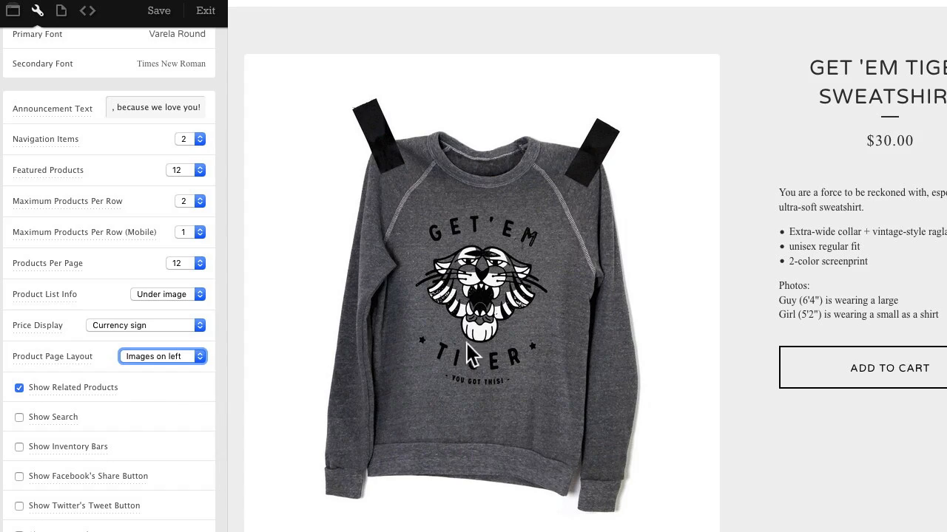
# - Review the product page's related products and the remaining theme options, and save the customizations
pyautogui.scroll(-10, 486, 379)
pyautogui.scroll(-20, 486, 379)
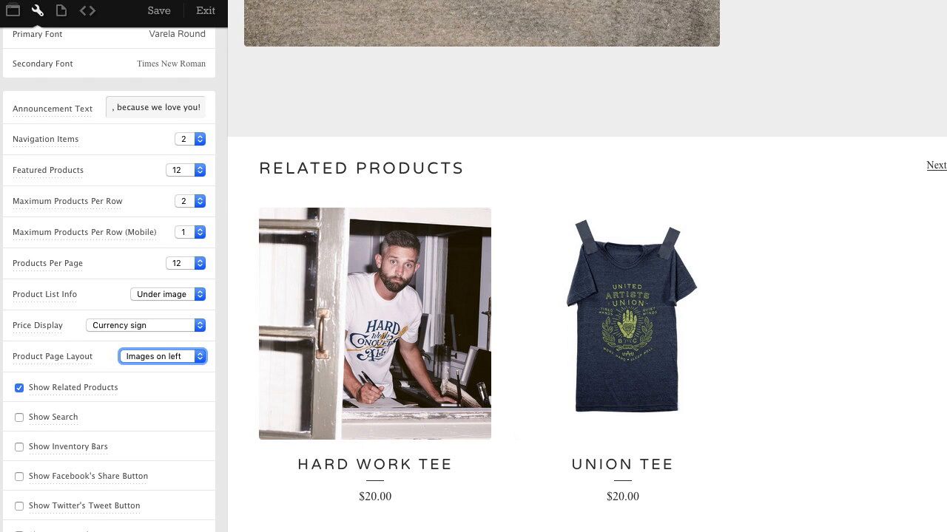
pyautogui.scroll(-5, 79, 481)
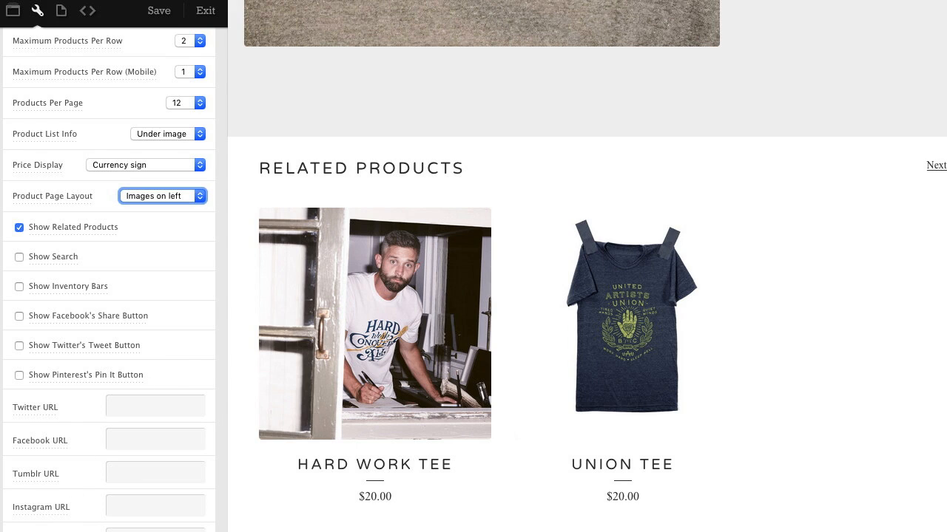
pyautogui.click(155, 11)
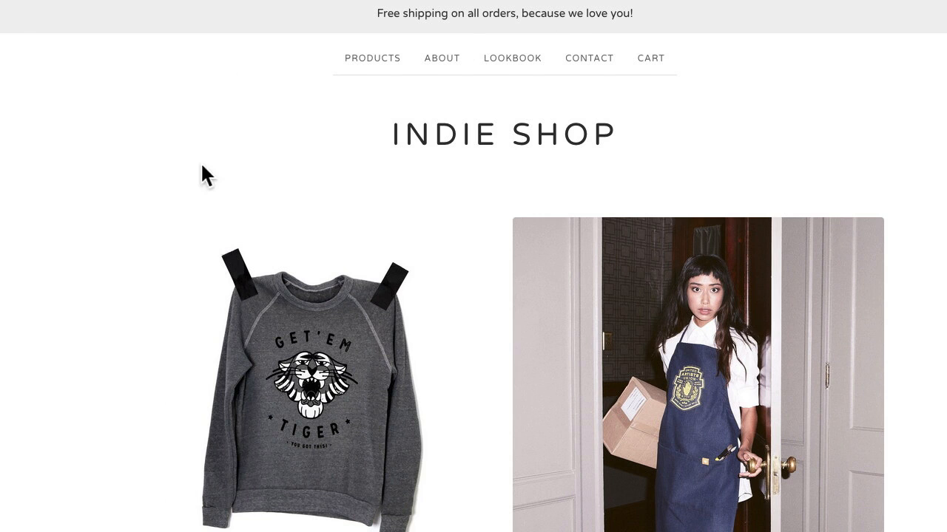
# - Examine the saved shop's home page and the Get 'Em Tiger Sweatshirt page down to its related products
pyautogui.scroll(-3, 207, 192)
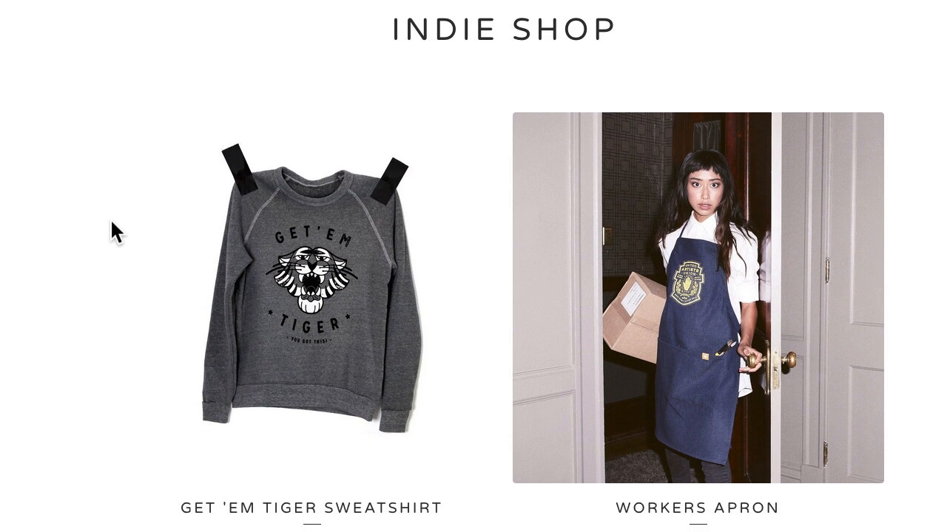
pyautogui.scroll(-2, 110, 222)
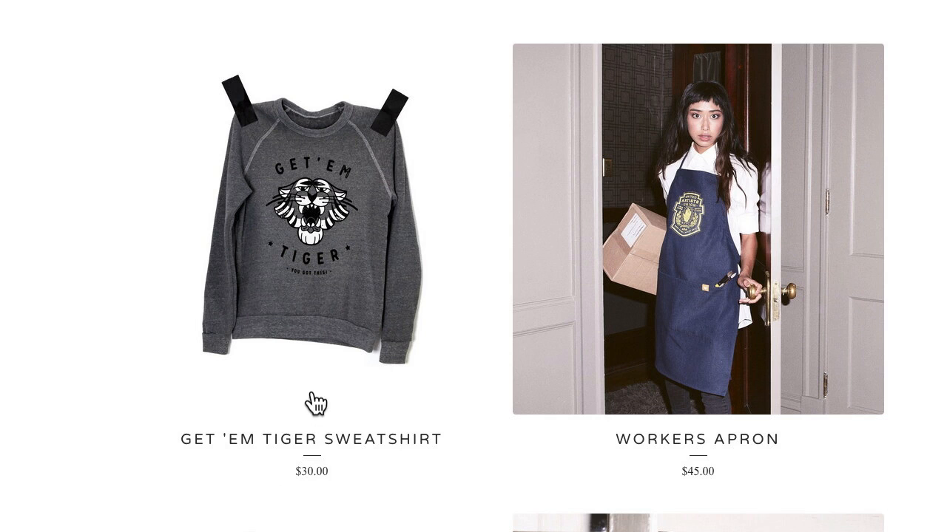
pyautogui.click(222, 264)
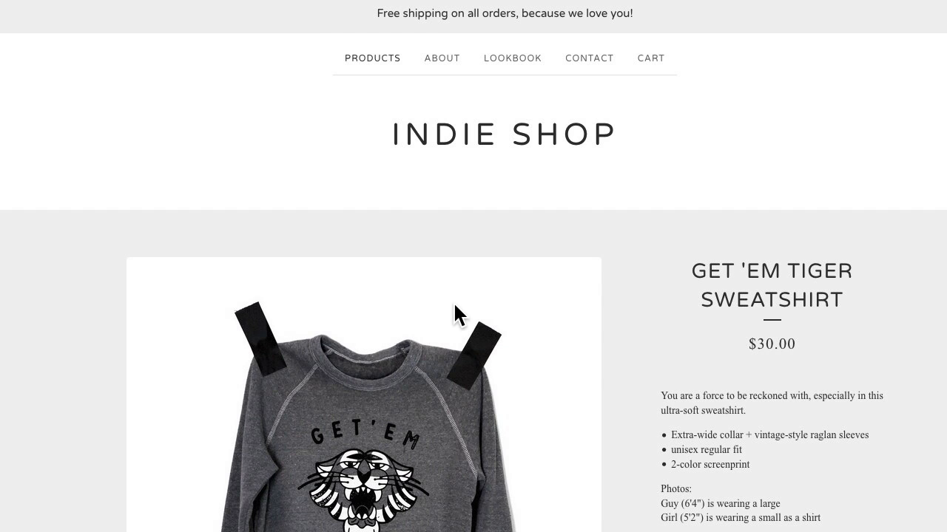
pyautogui.scroll(-3, 453, 301)
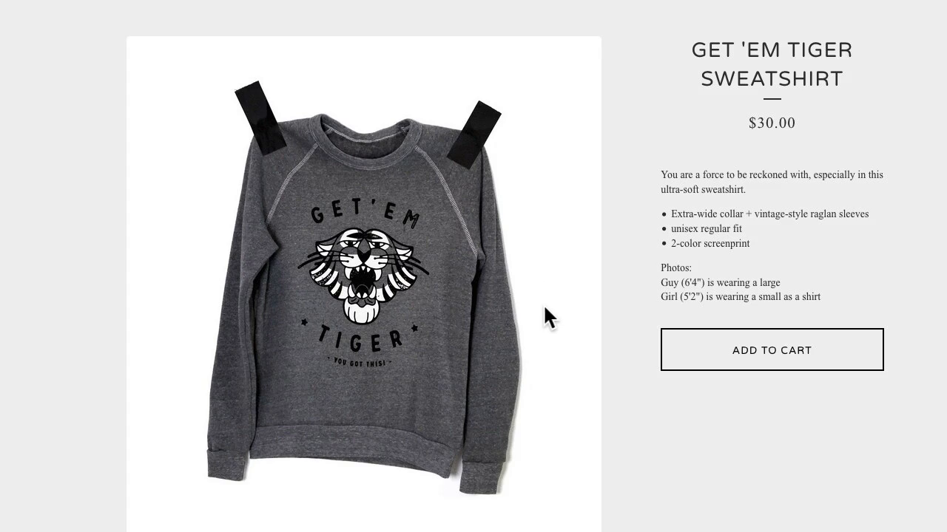
pyautogui.scroll(-15, 544, 316)
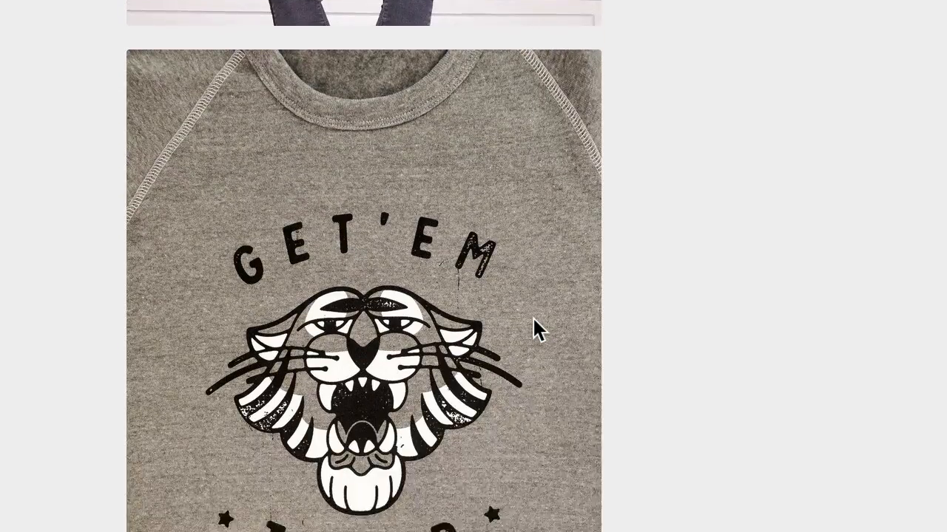
pyautogui.scroll(-9, 534, 325)
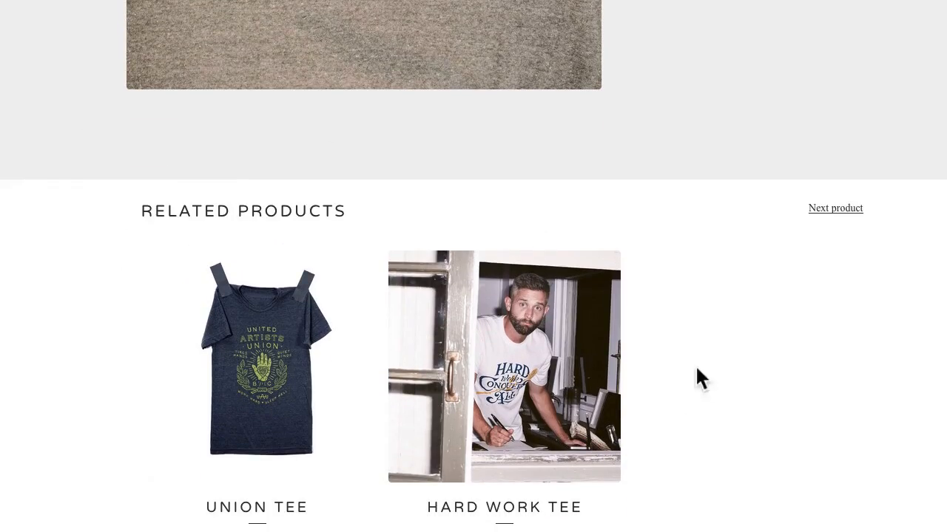